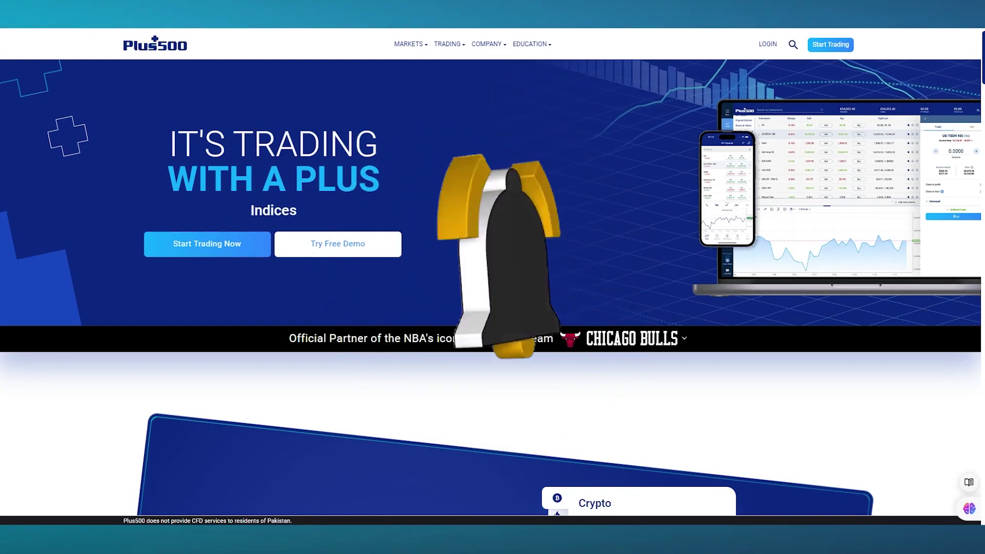
# - Scroll through the Plus500 page, ending on the blank Create Demo Account form
pyautogui.scroll(-8, 490, 297)
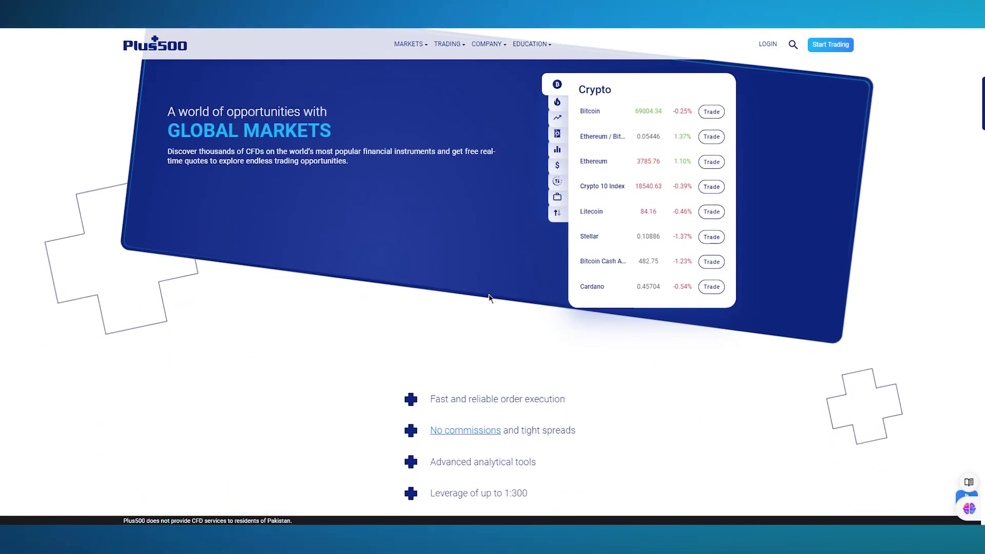
pyautogui.scroll(-5, 489, 298)
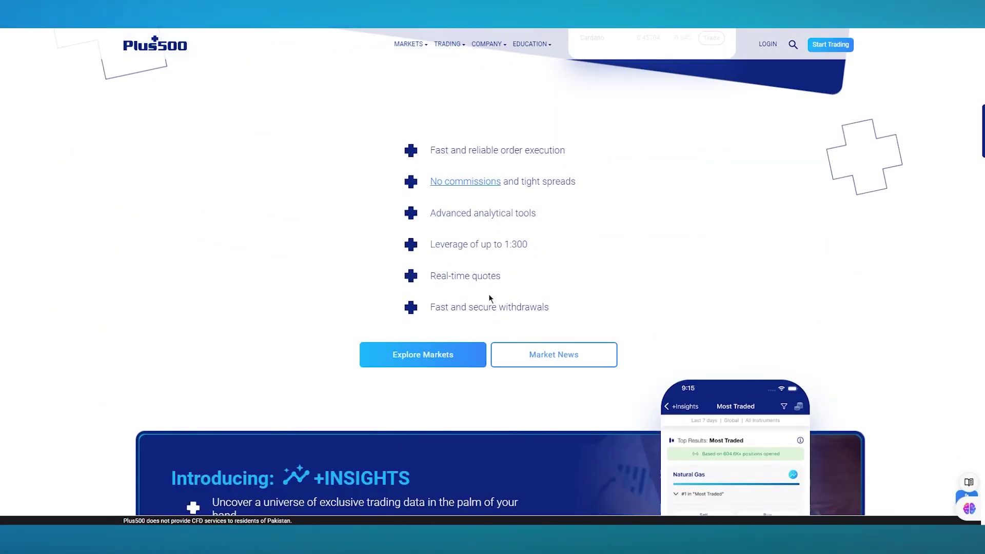
pyautogui.scroll(13, 489, 299)
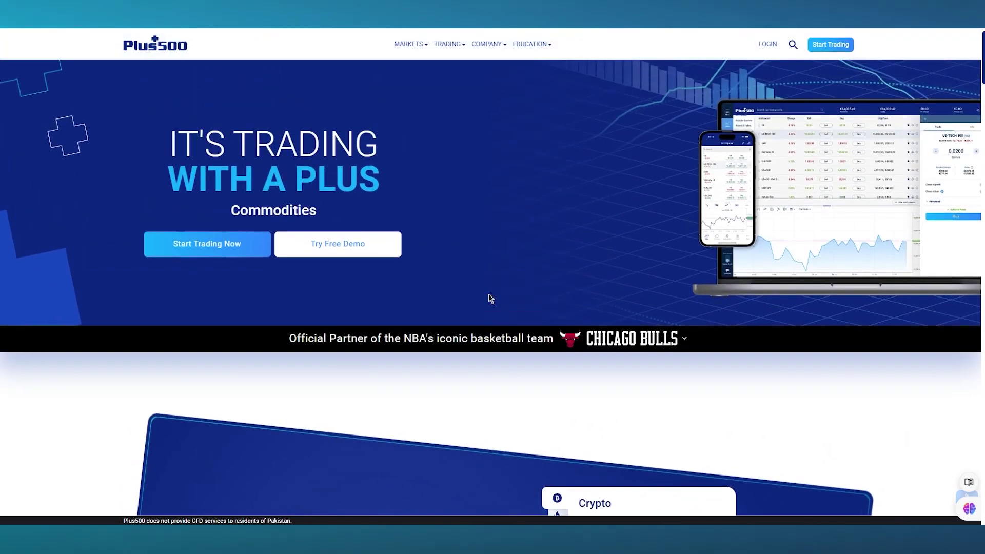
pyautogui.scroll(-3, 388, 349)
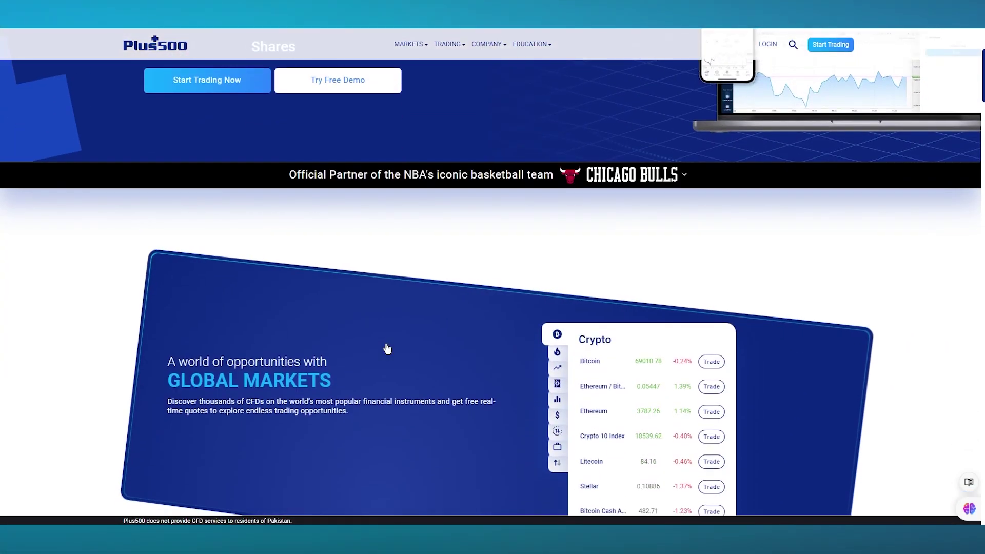
pyautogui.scroll(-5, 387, 349)
pyautogui.scroll(7, 387, 349)
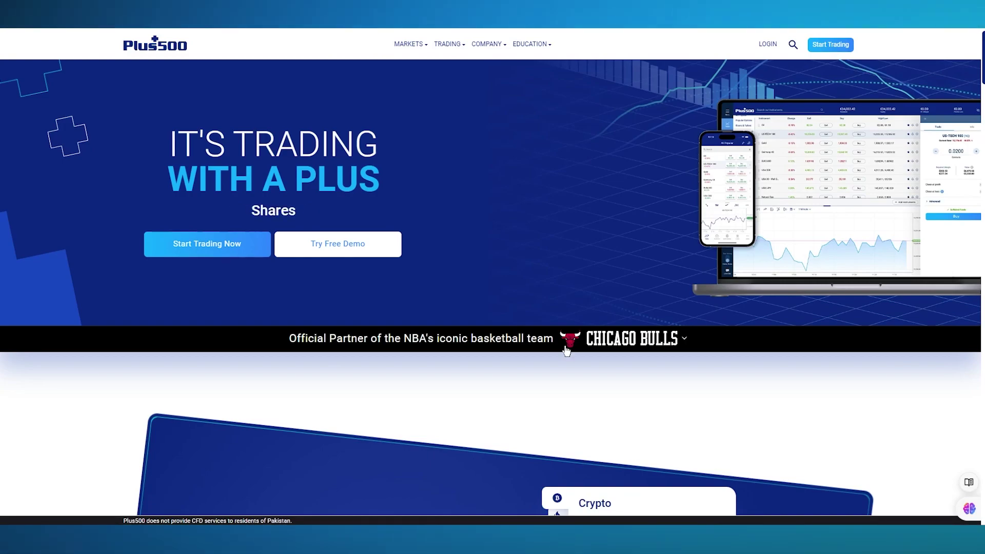
pyautogui.scroll(-4, 492, 288)
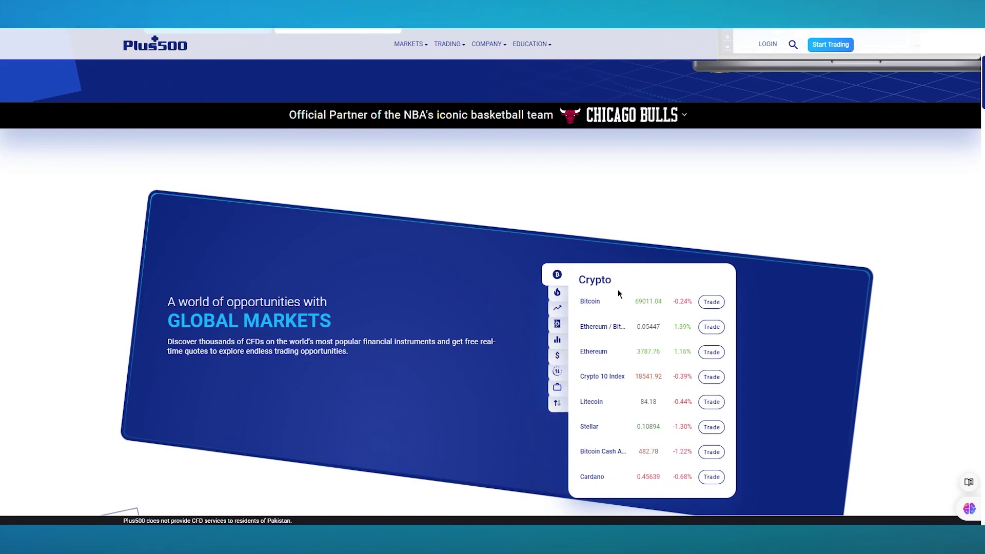
pyautogui.scroll(-8, 618, 292)
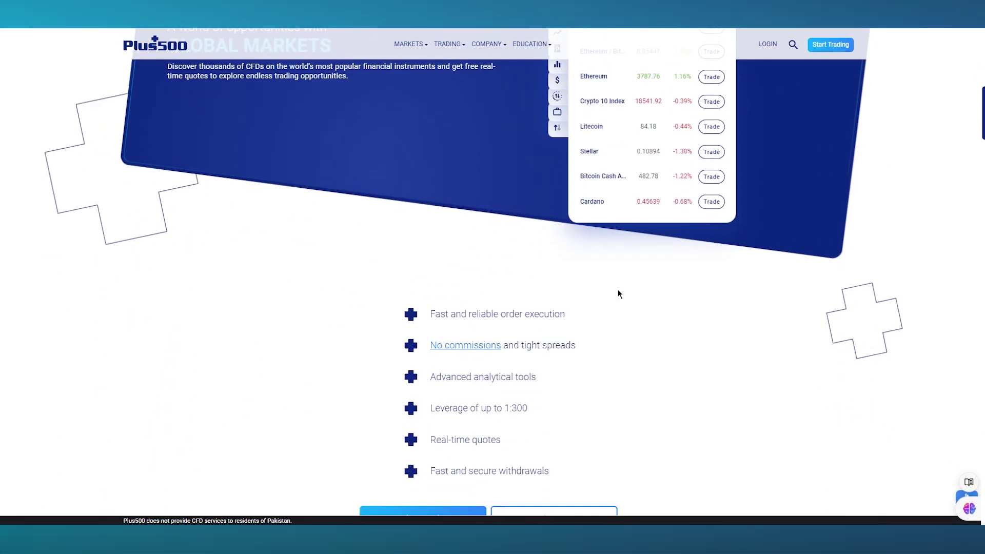
pyautogui.scroll(-2, 618, 293)
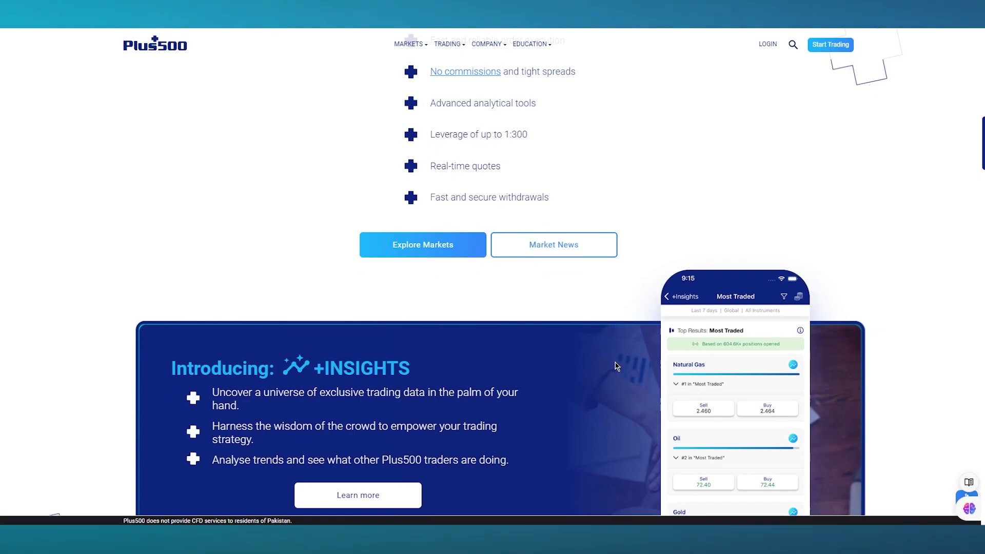
pyautogui.scroll(-2, 617, 365)
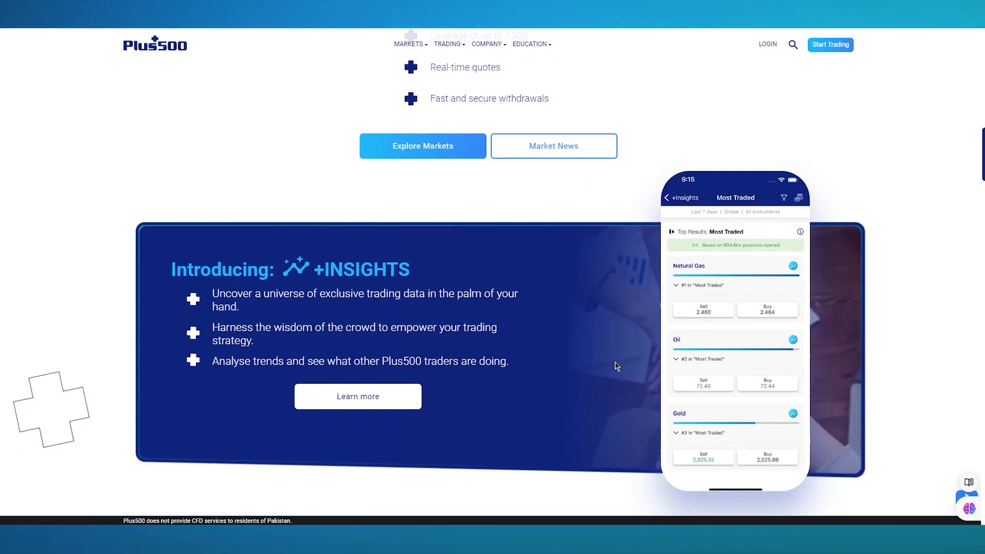
pyautogui.scroll(-2, 617, 366)
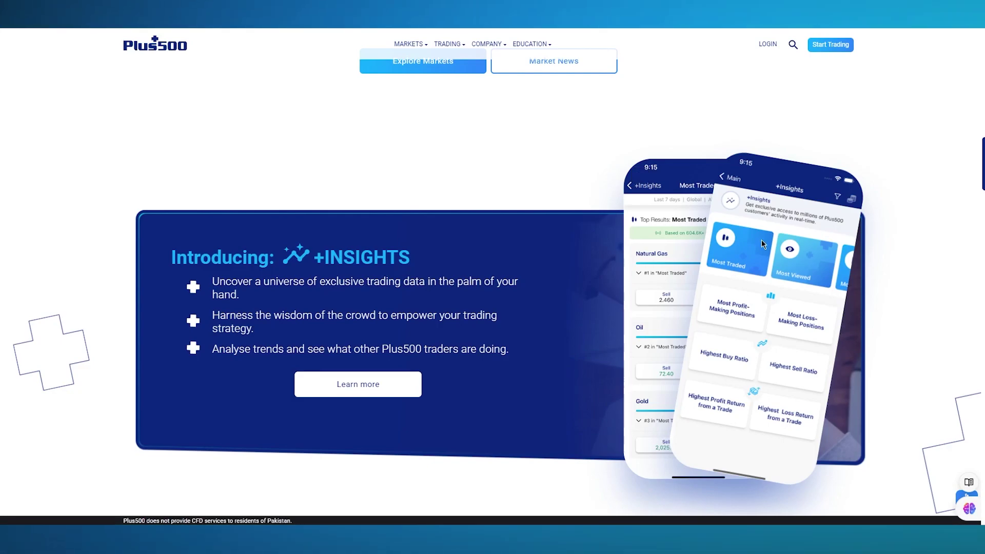
pyautogui.scroll(15, 731, 178)
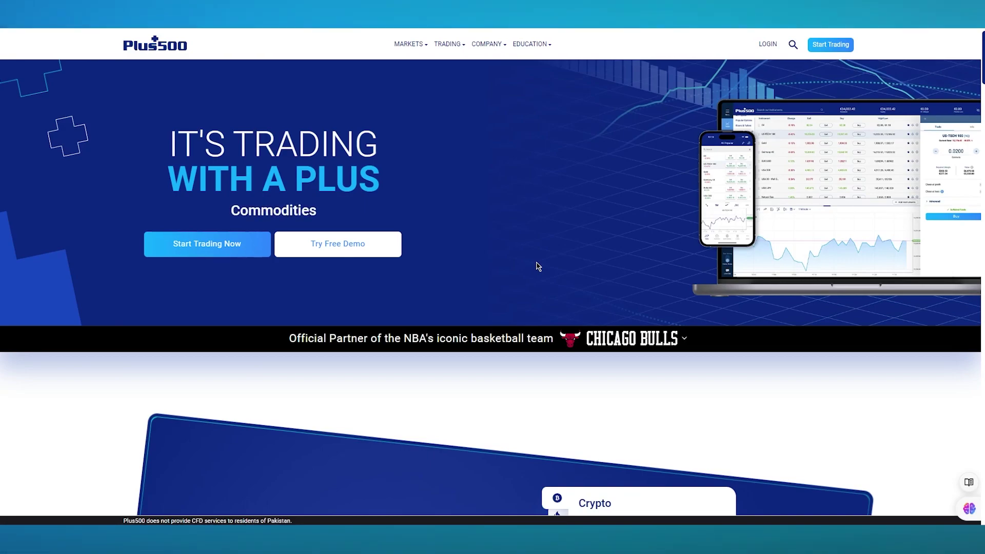
pyautogui.scroll(-7, 690, 318)
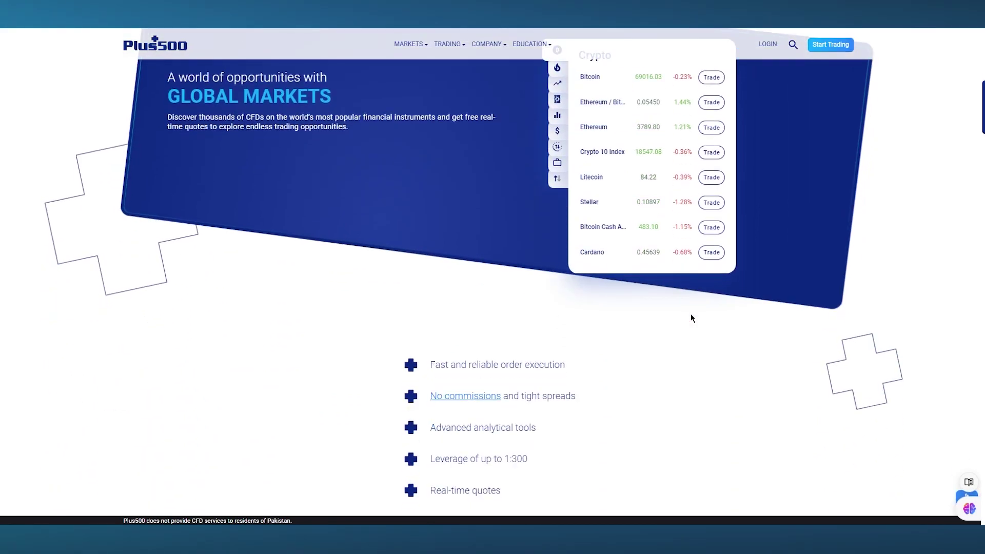
pyautogui.scroll(5, 691, 318)
pyautogui.scroll(4, 691, 318)
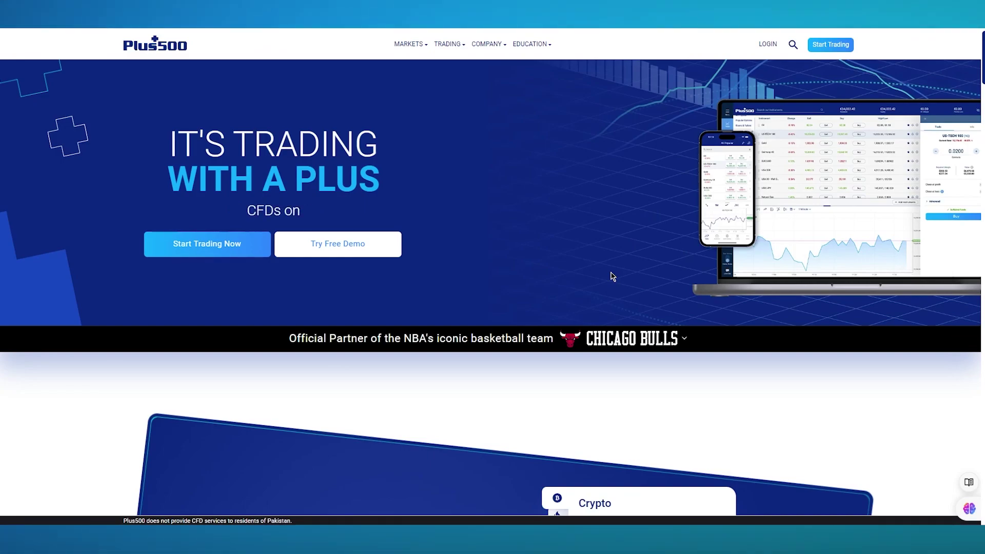
pyautogui.scroll(-1, 613, 277)
pyautogui.scroll(1, 613, 276)
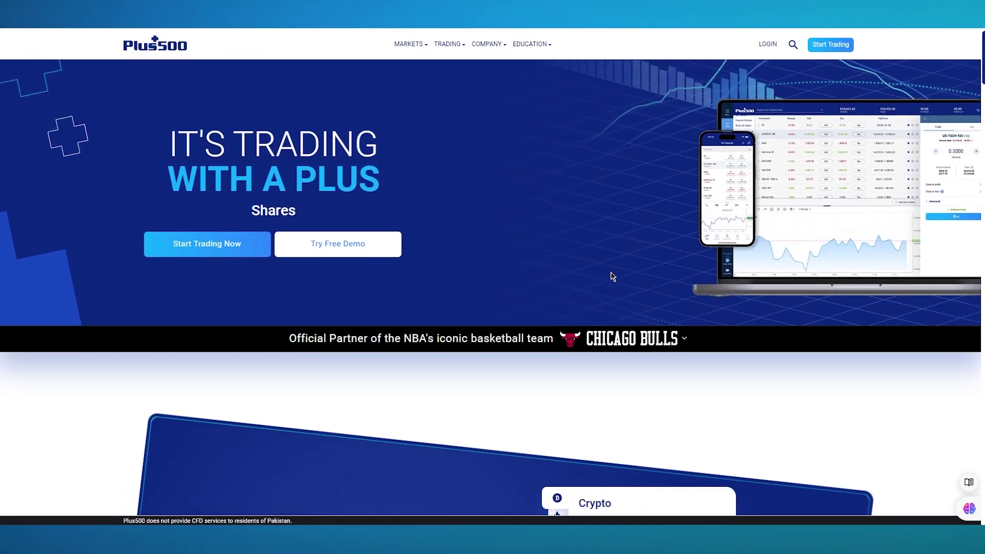
pyautogui.scroll(-5, 612, 276)
pyautogui.scroll(-3, 612, 275)
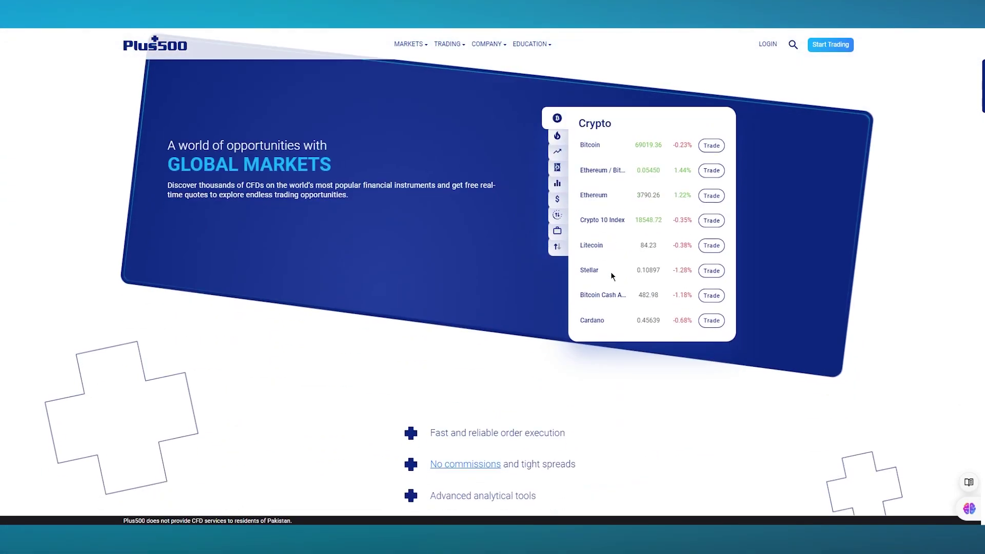
pyautogui.scroll(3, 611, 275)
pyautogui.scroll(5, 611, 276)
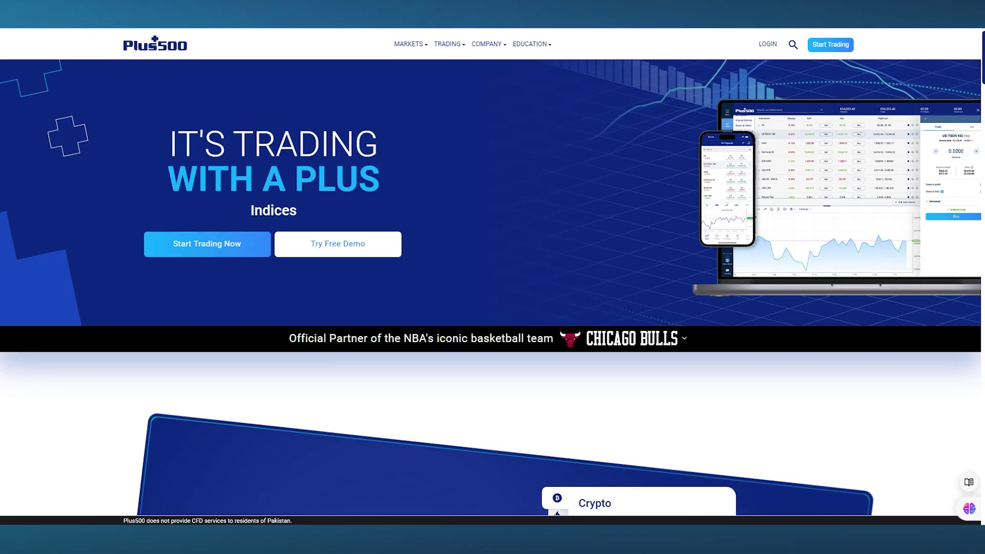
pyautogui.scroll(-3, 732, 344)
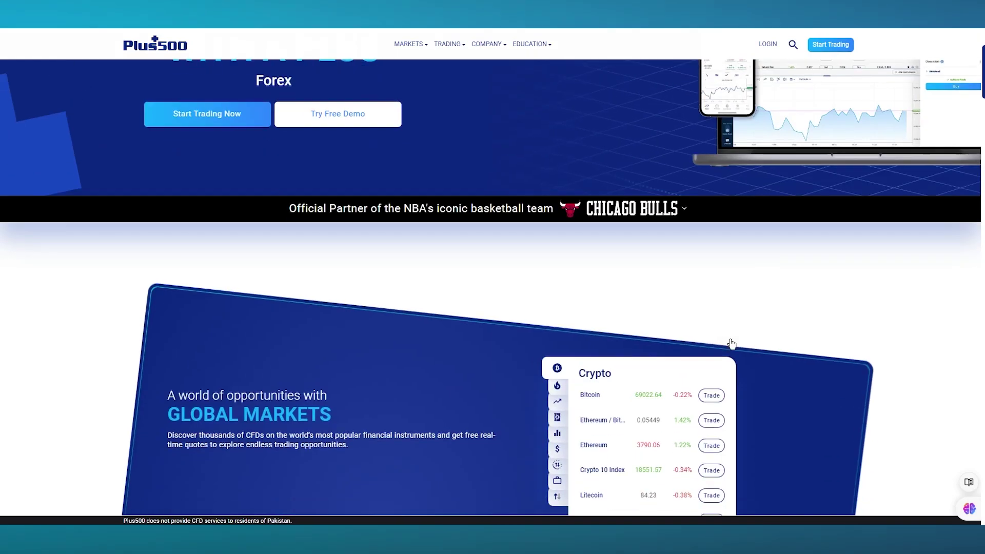
pyautogui.scroll(3, 732, 343)
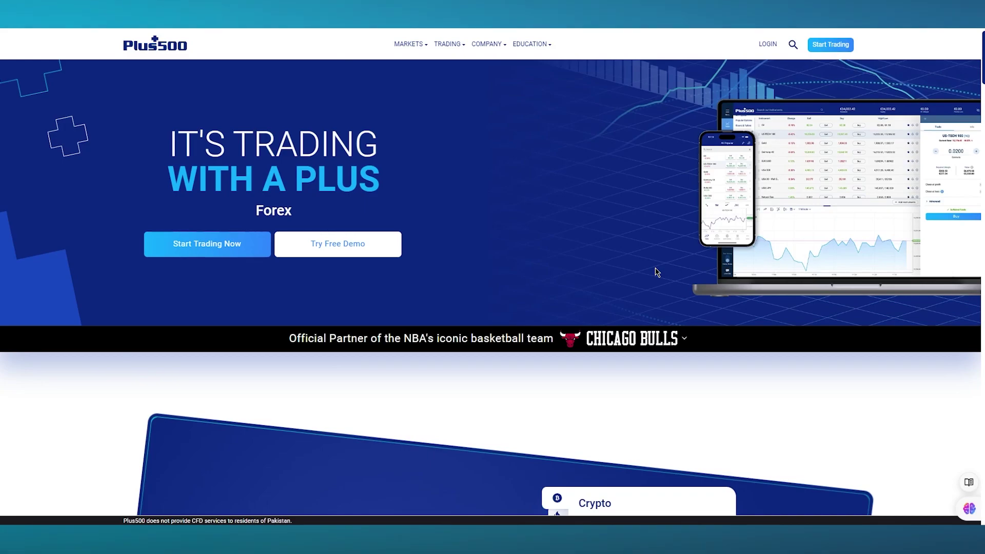
pyautogui.scroll(-2, 658, 273)
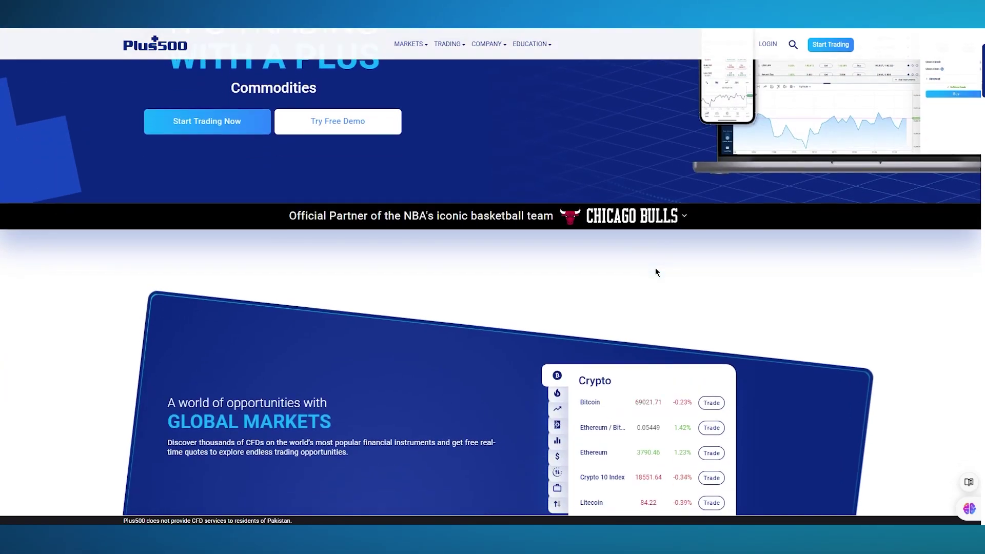
pyautogui.scroll(2, 658, 272)
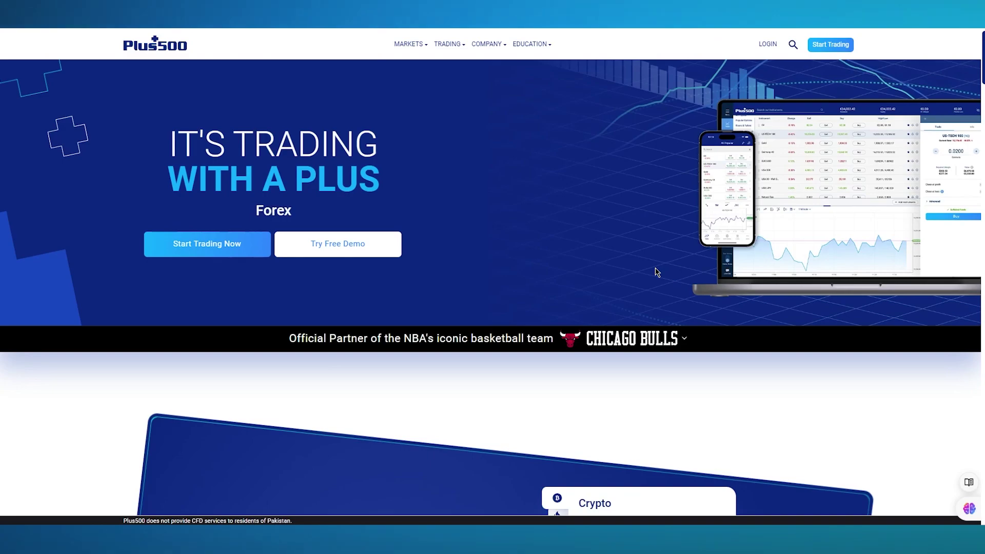
pyautogui.scroll(-2, 658, 272)
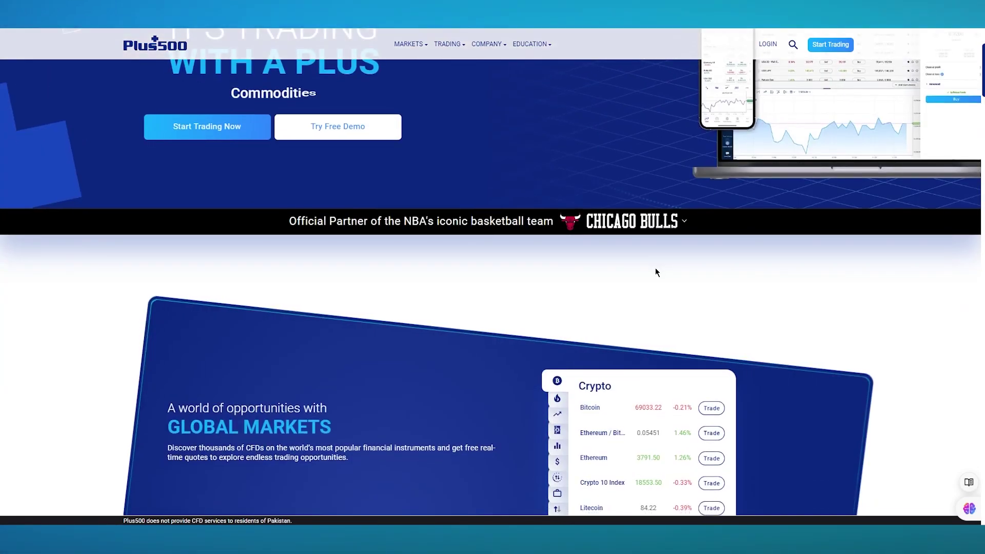
pyautogui.scroll(2, 657, 272)
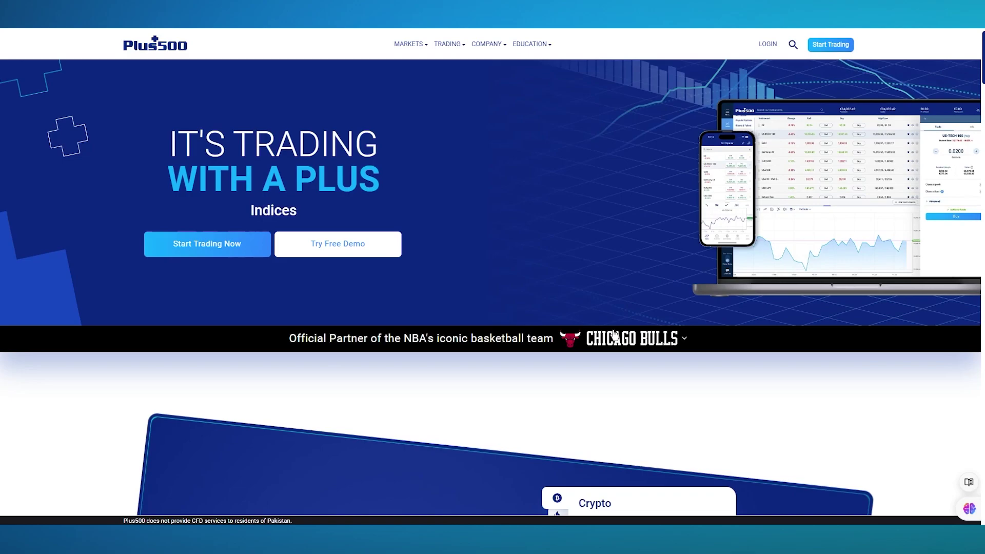
pyautogui.scroll(-2, 615, 334)
pyautogui.scroll(2, 615, 335)
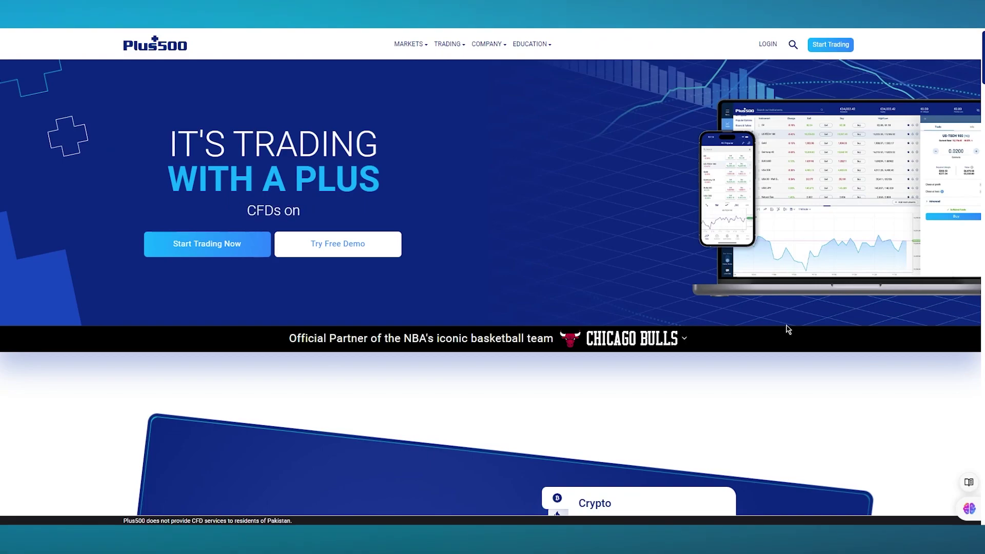
pyautogui.scroll(-3, 779, 296)
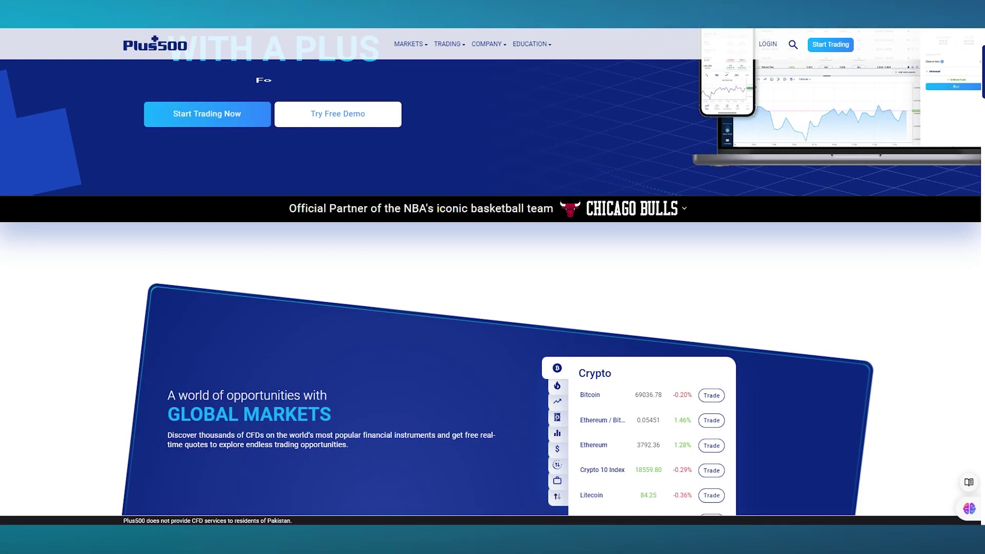
pyautogui.scroll(1, 491, 278)
pyautogui.scroll(2, 492, 277)
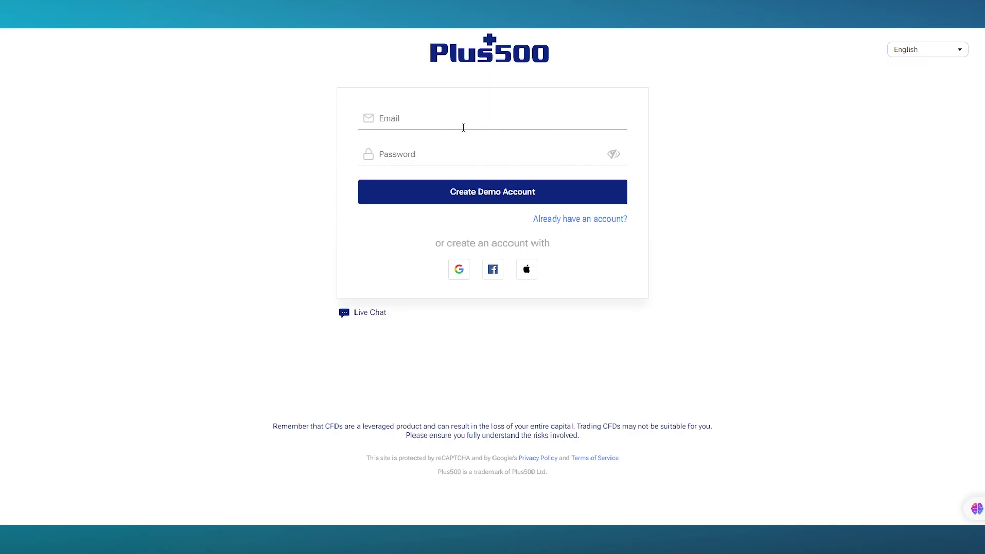
pyautogui.click(424, 118)
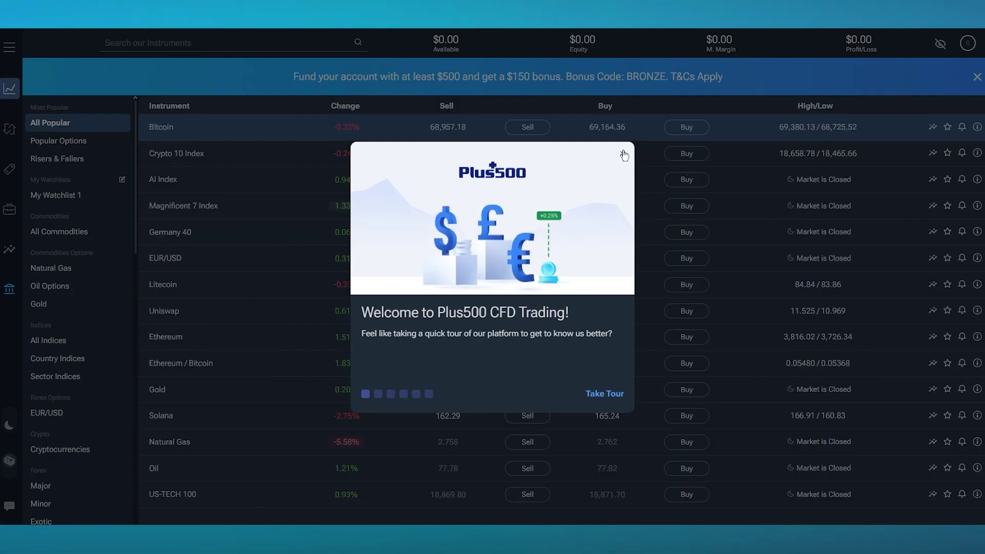
# - Close the Welcome to Plus500 tour dialog and the blue funding bonus banner
pyautogui.click(622, 154)
pyautogui.click(978, 78)
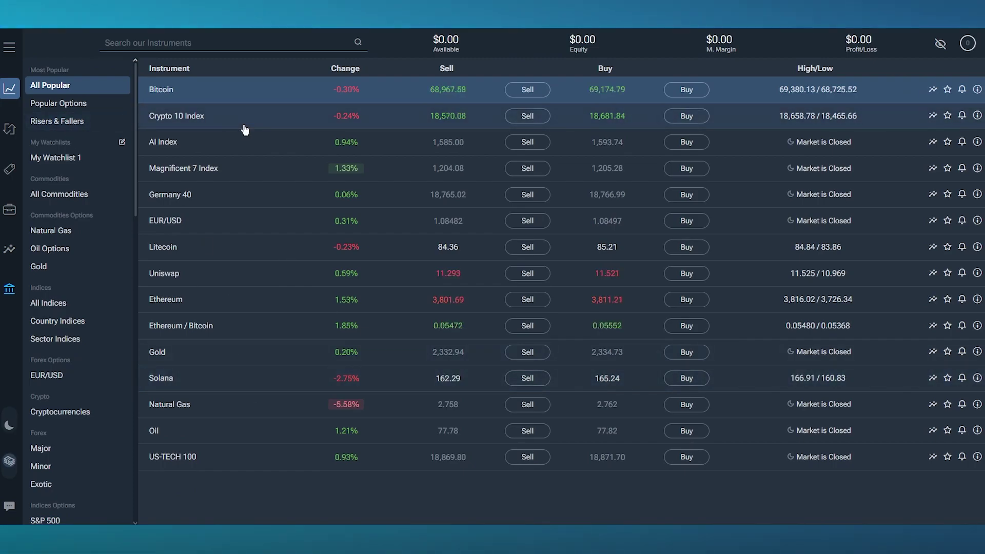
# - Close the deposit bonus banner to reveal the one-minute Bitcoin chart below All Popular
pyautogui.moveTo(32, 181)
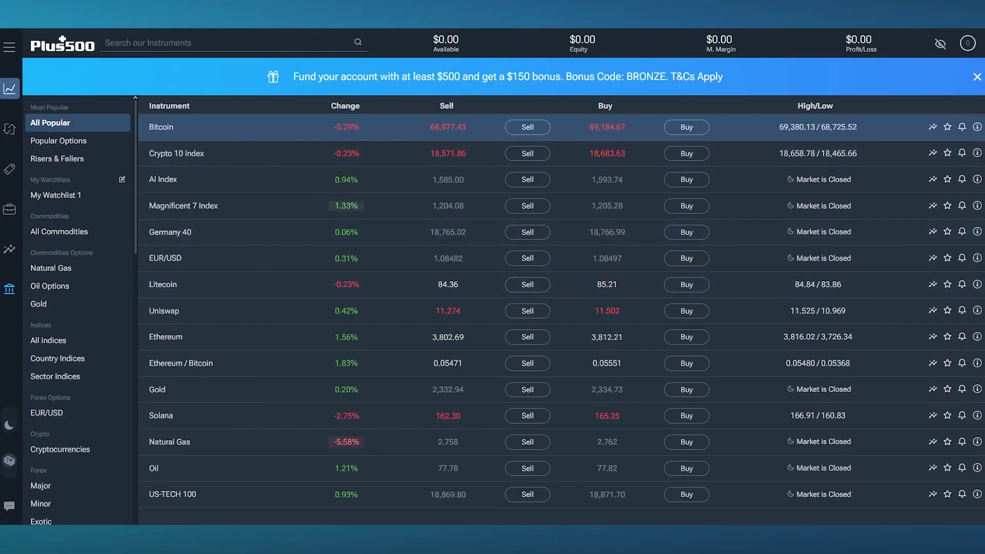
pyautogui.click(977, 78)
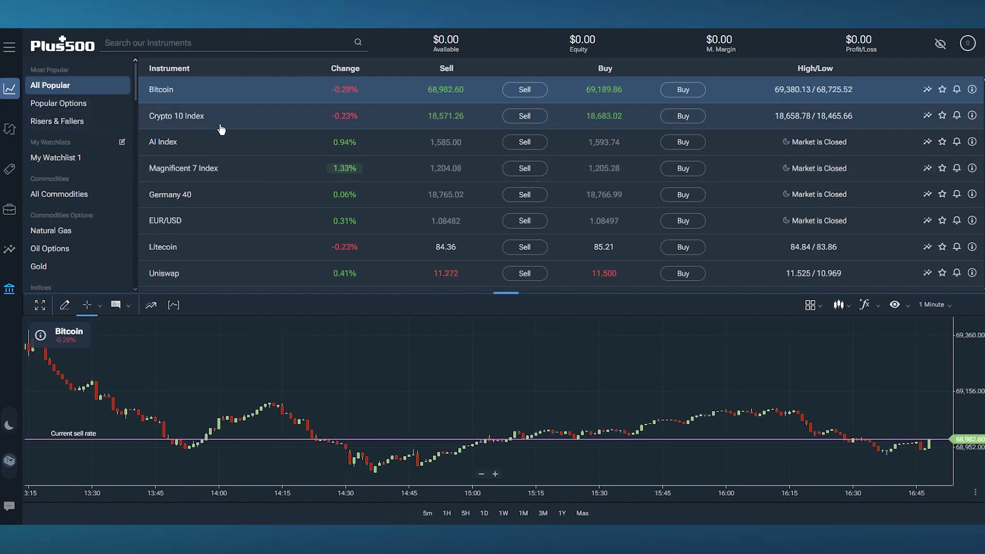
pyautogui.scroll(-2, 219, 128)
pyautogui.scroll(-2, 221, 129)
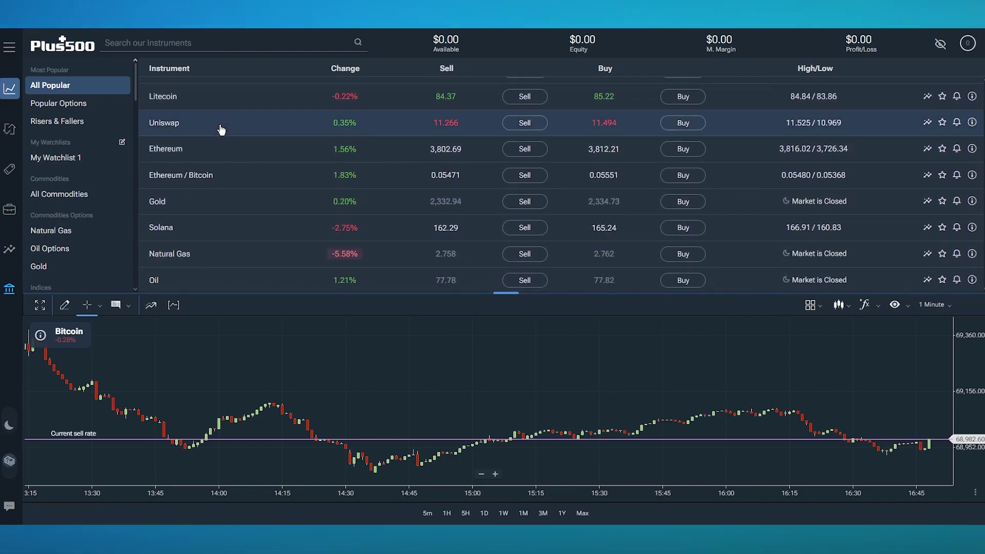
pyautogui.scroll(3, 308, 113)
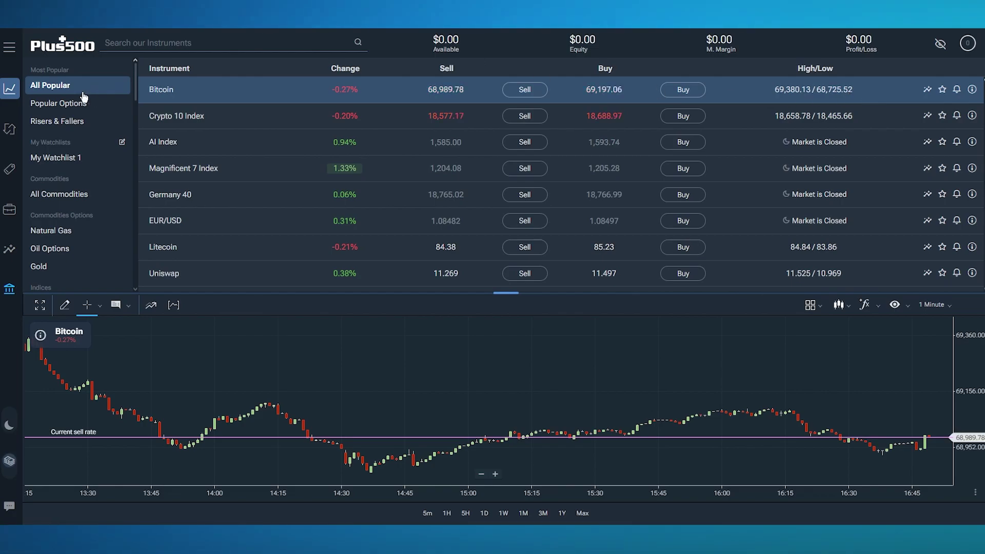
# - Browse Popular Options, then switch to Risers & Fallers, topped by Hong Kong 50 Put 18600 May
pyautogui.click(55, 105)
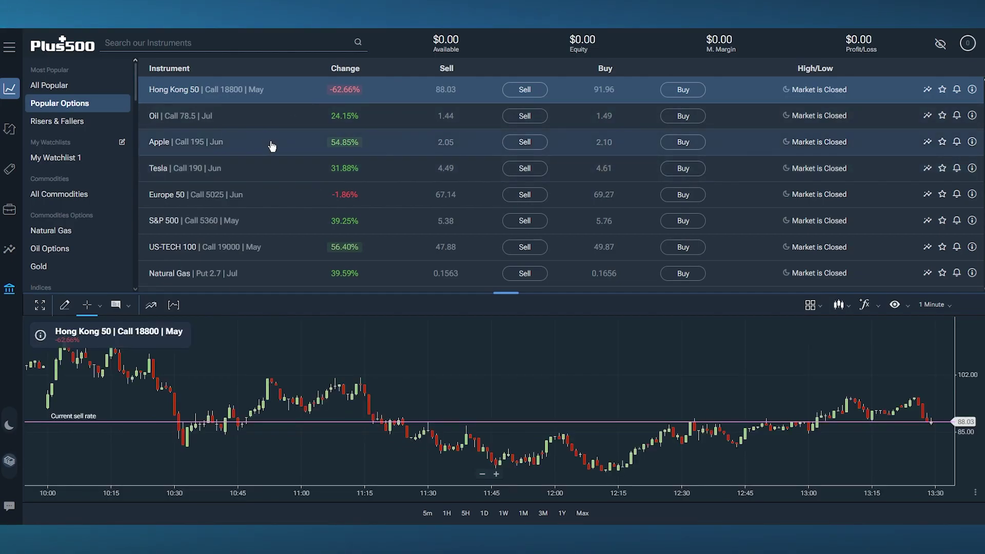
pyautogui.scroll(-4, 272, 147)
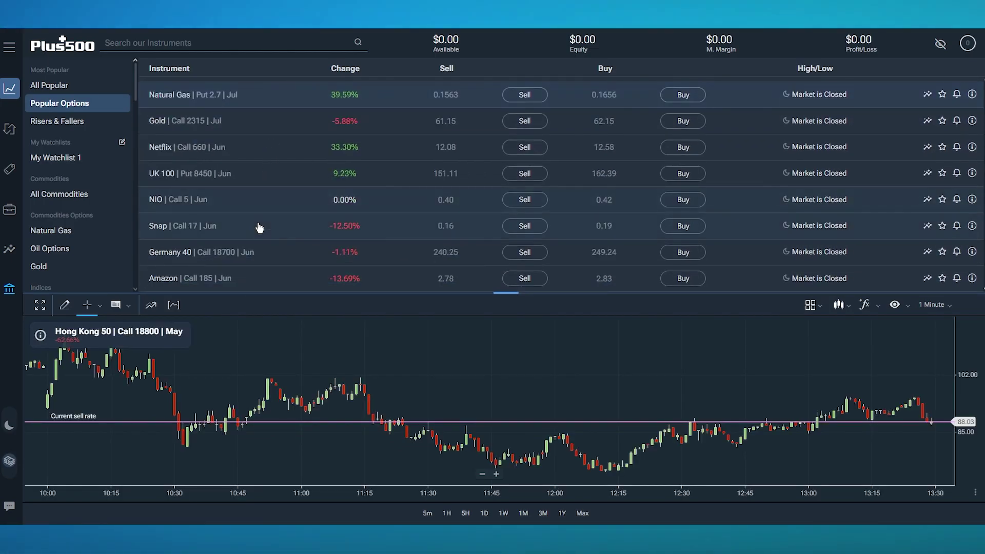
pyautogui.scroll(4, 260, 225)
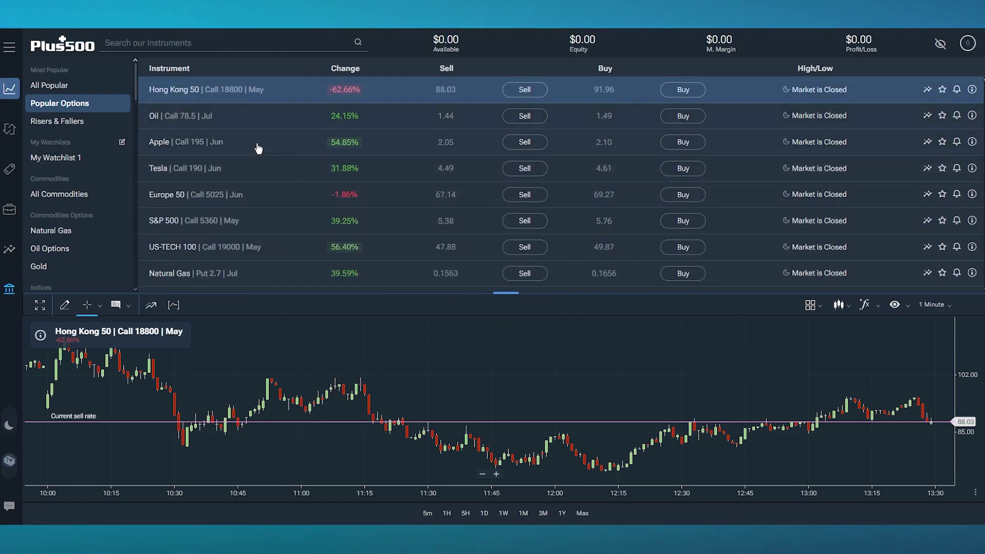
pyautogui.scroll(-1, 265, 159)
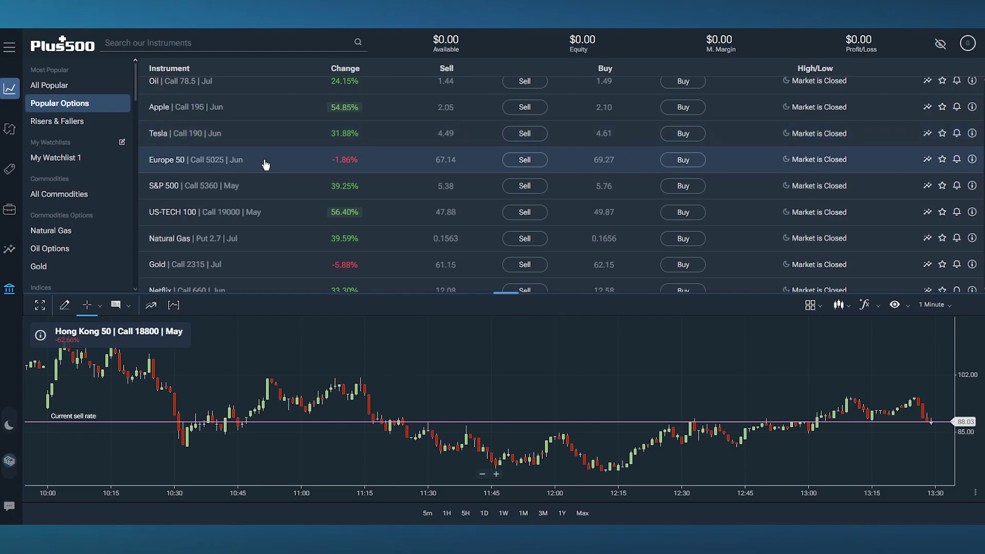
pyautogui.click(71, 122)
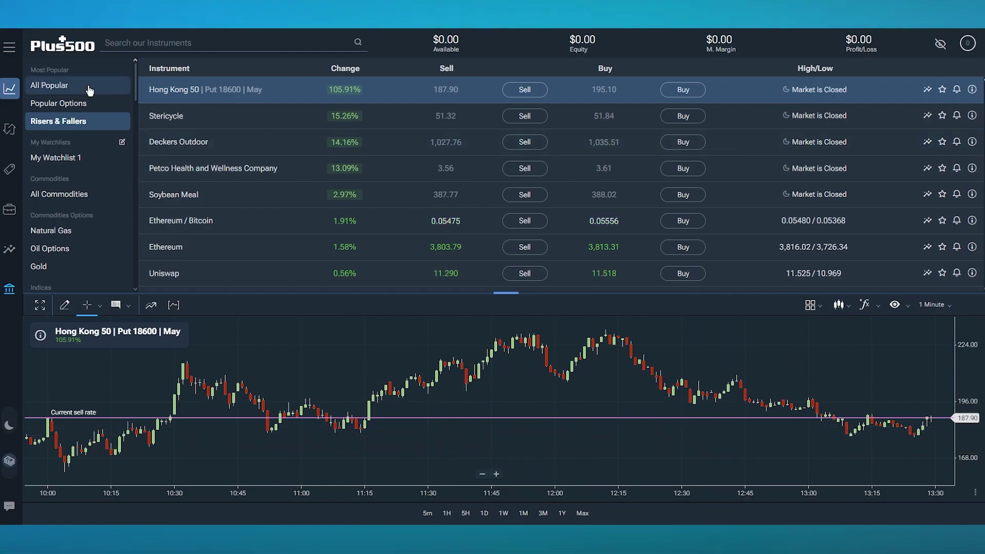
pyautogui.click(20, 129)
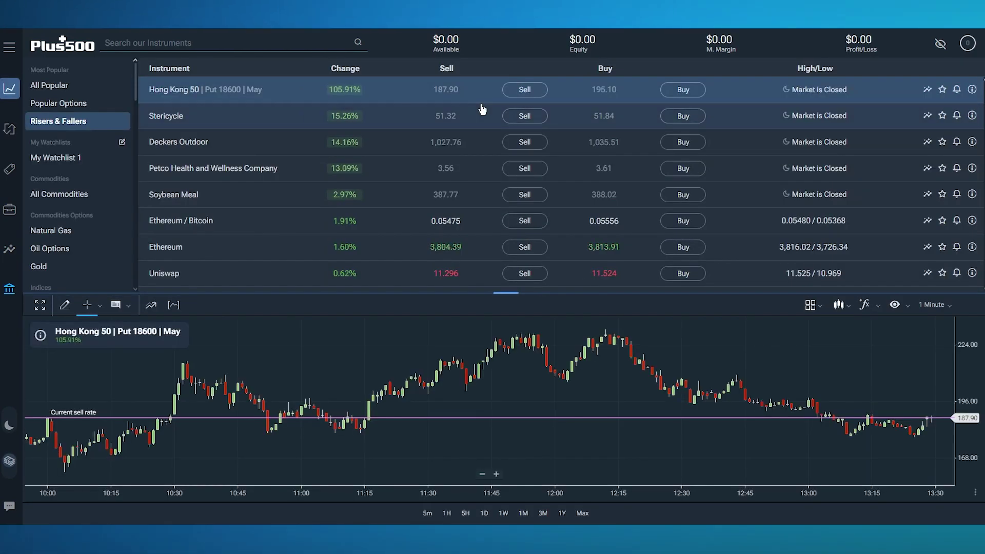
# - Attempt a Sell on Hong Kong 50 Put, then abandon Personal Details for Open Positions
pyautogui.click(542, 90)
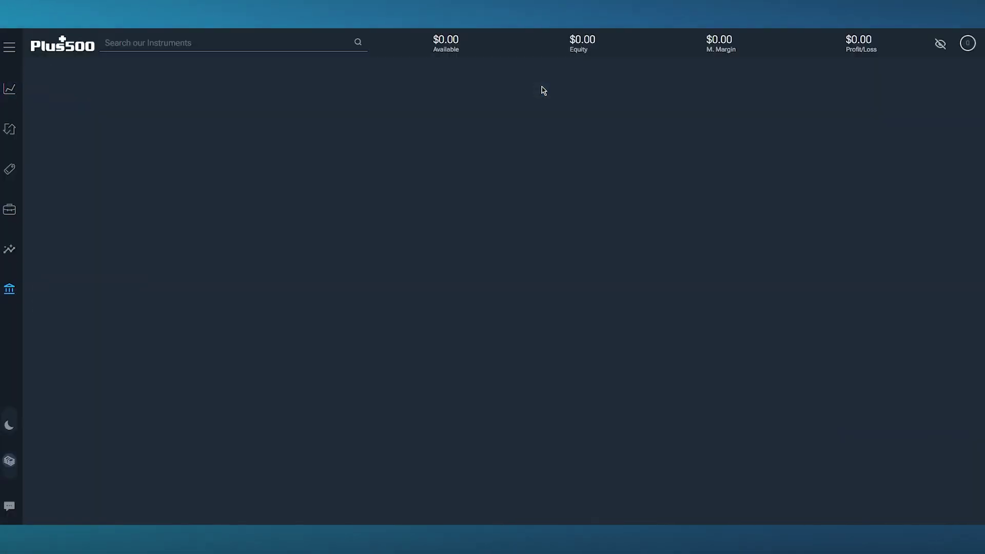
pyautogui.click(505, 235)
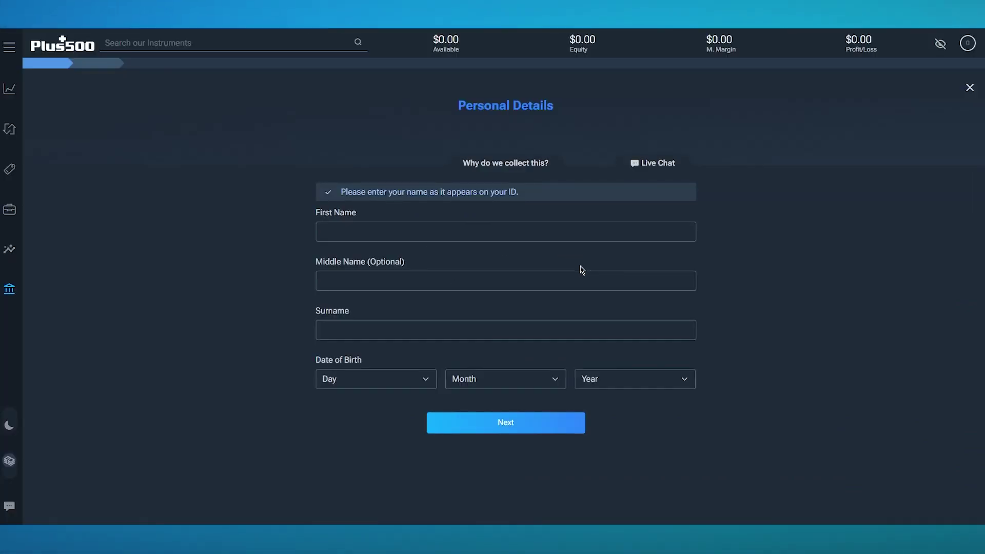
pyautogui.click(556, 230)
pyautogui.click(295, 266)
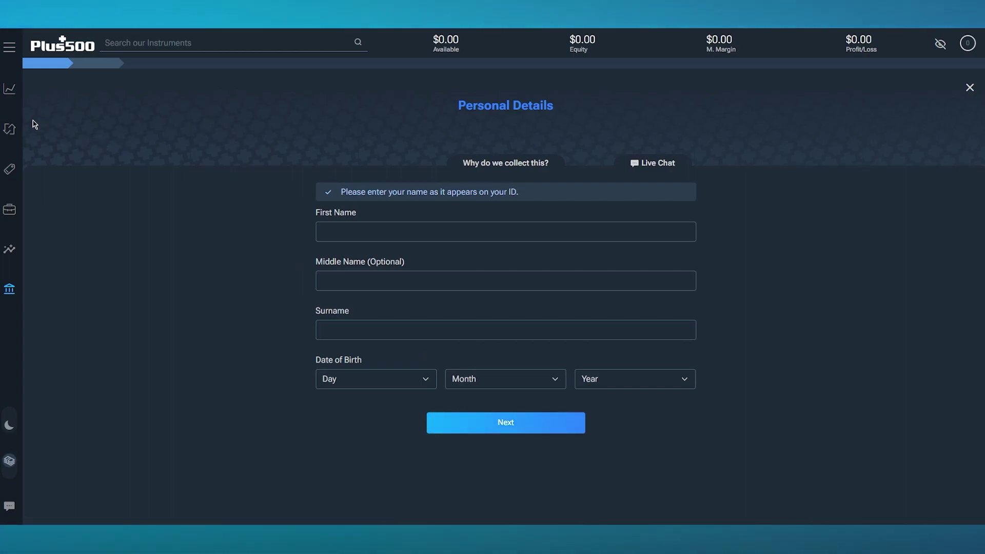
pyautogui.click(17, 129)
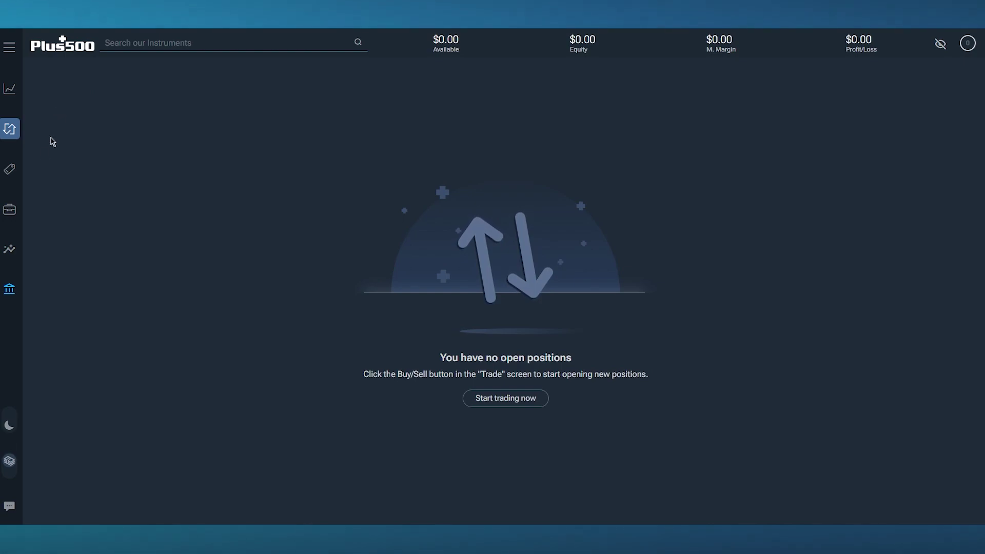
# - Show the Orders page, confirming there are no future orders
pyautogui.click(15, 169)
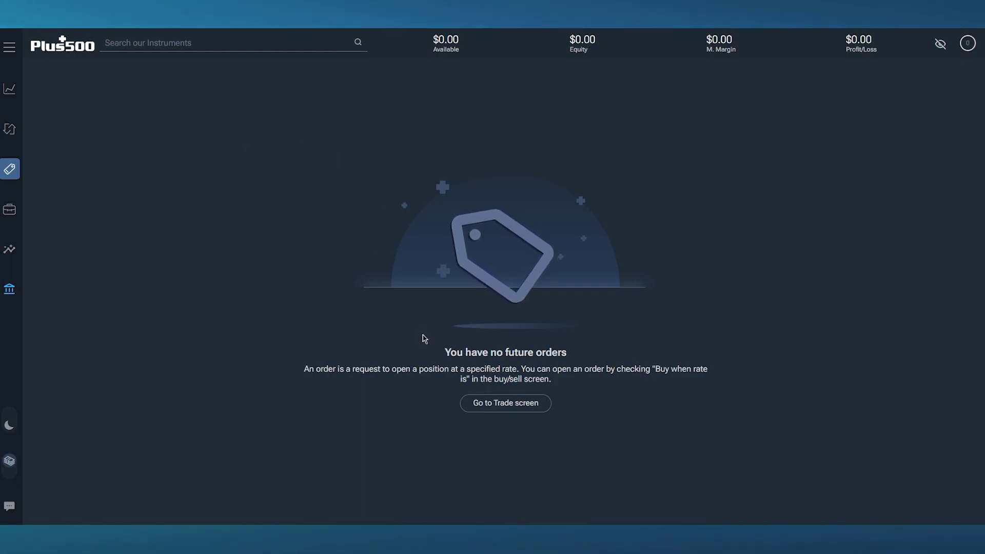
# - View the empty Closed Positions history, then return to the Risers & Fallers trade list
pyautogui.moveTo(5, 138)
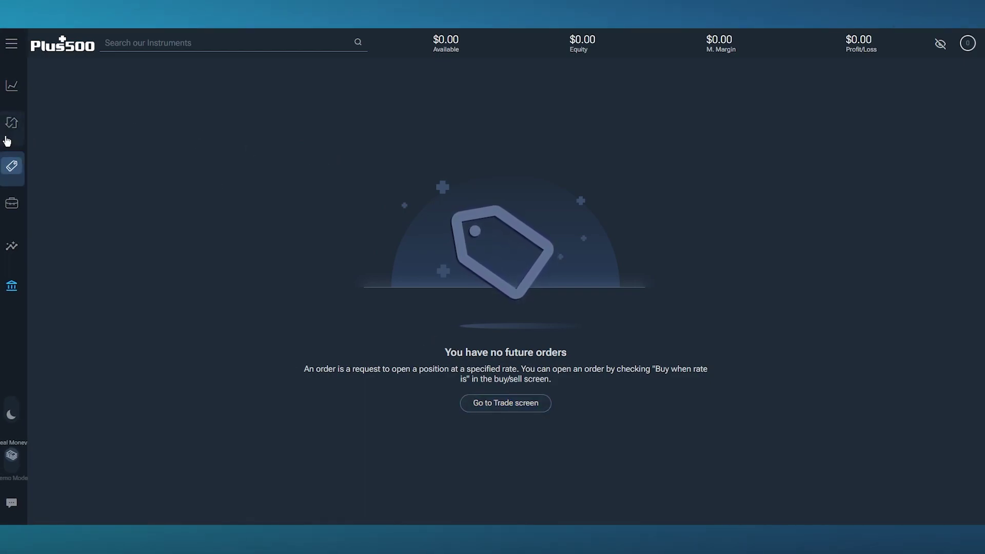
pyautogui.click(19, 88)
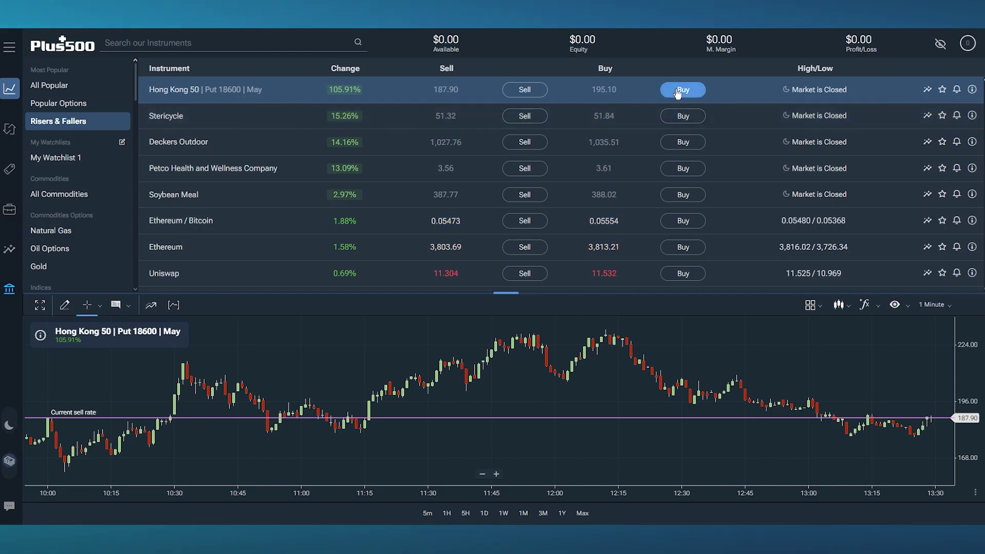
pyautogui.moveTo(23, 133)
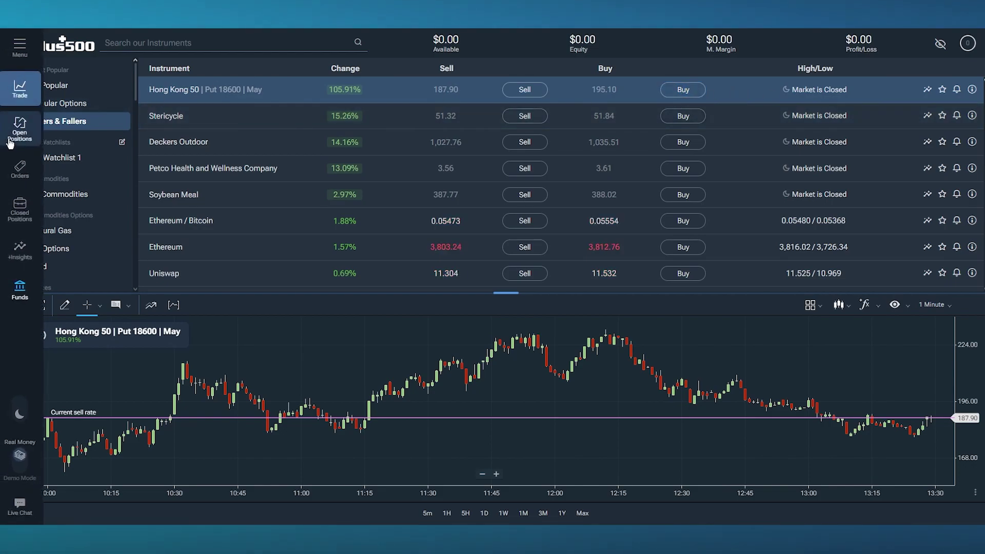
pyautogui.click(32, 220)
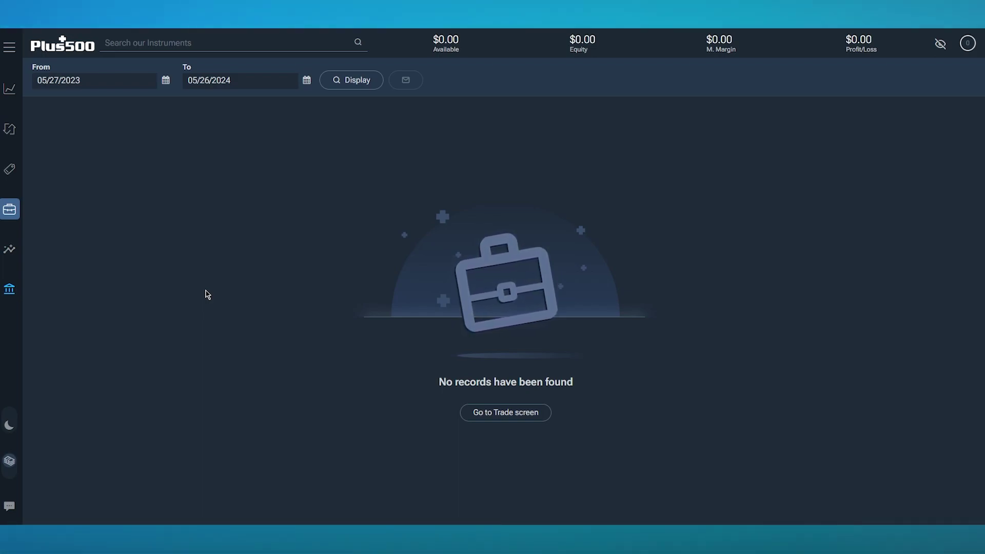
pyautogui.click(20, 124)
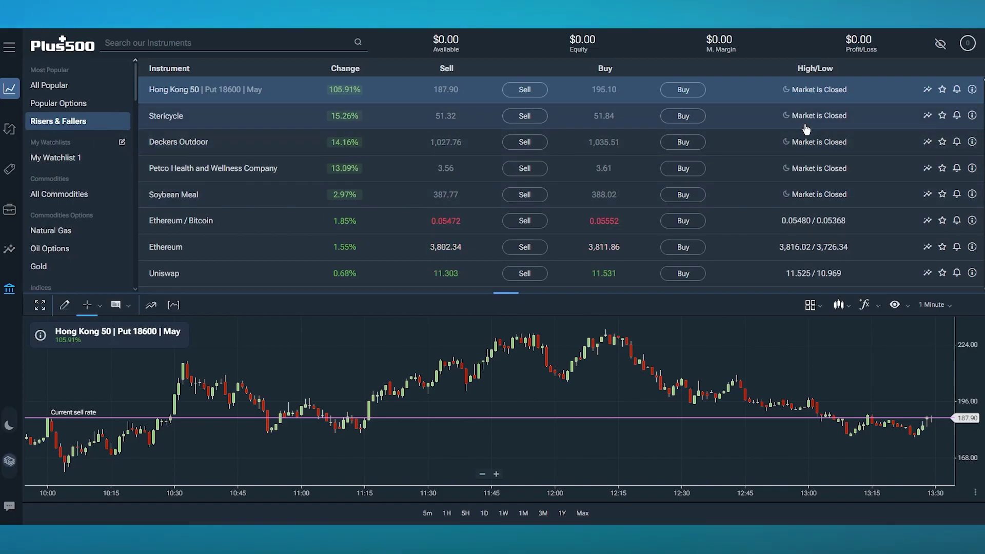
pyautogui.moveTo(35, 117)
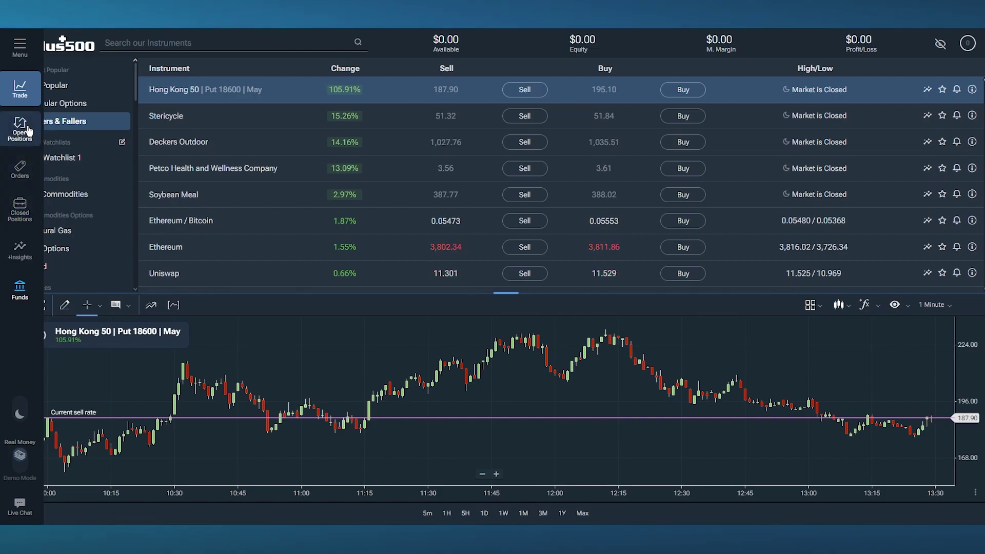
# - Go to +Insights and close its welcome tour to see Most Traded, Viewed and Followed
pyautogui.click(20, 249)
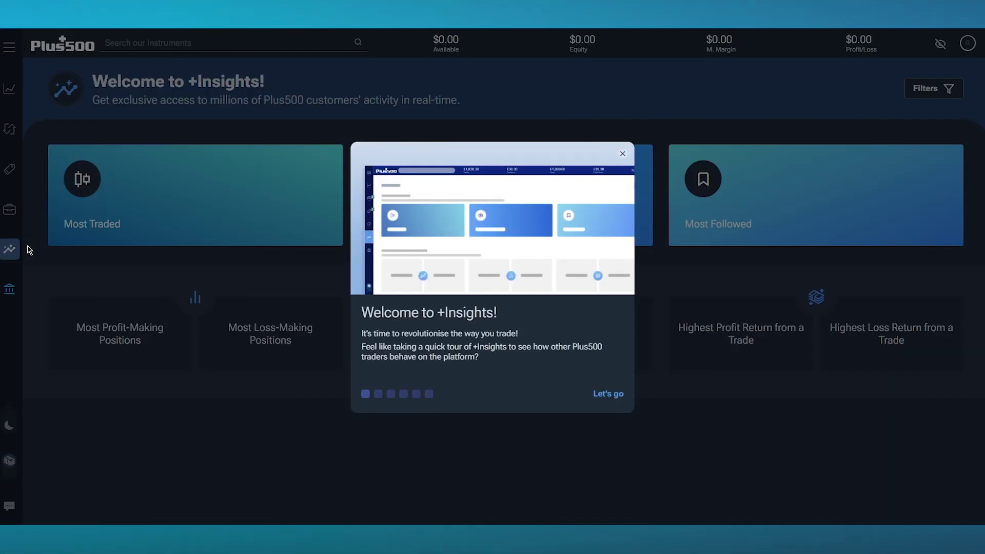
pyautogui.click(623, 154)
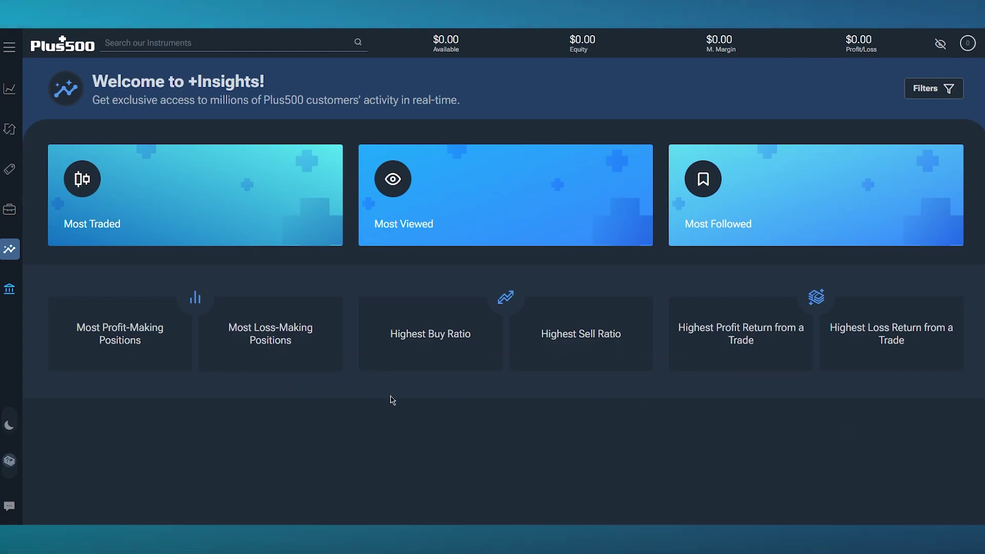
# - Show Funds Management with its $0.00 balance across equity, margins and withdrawable funds
pyautogui.click(15, 289)
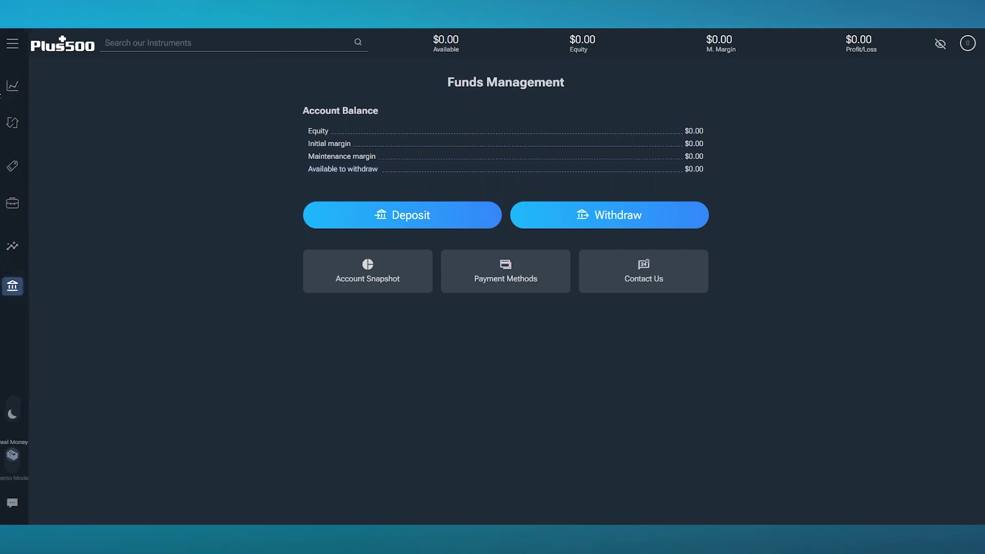
# - Start a deposit from Funds Management, bringing up the empty Personal Details form
pyautogui.click(431, 222)
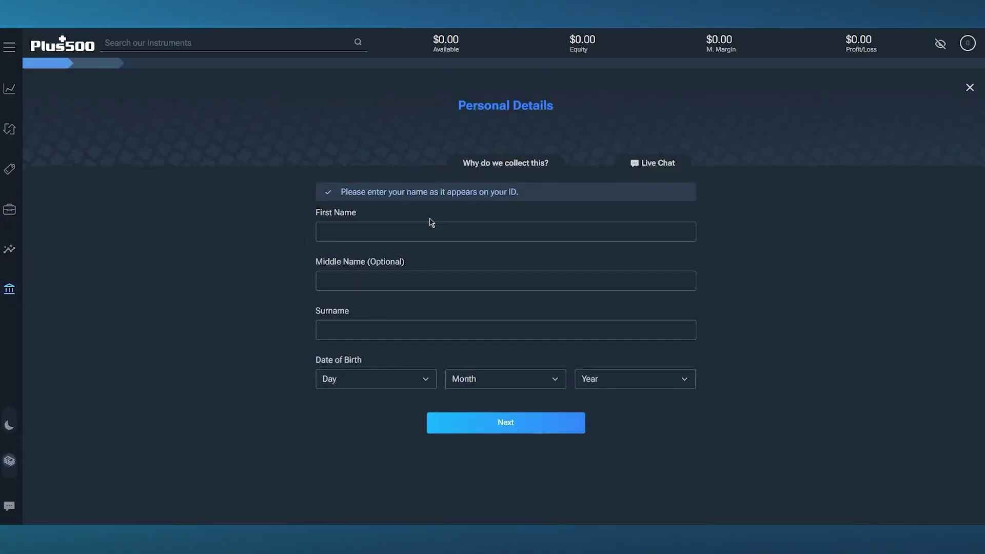